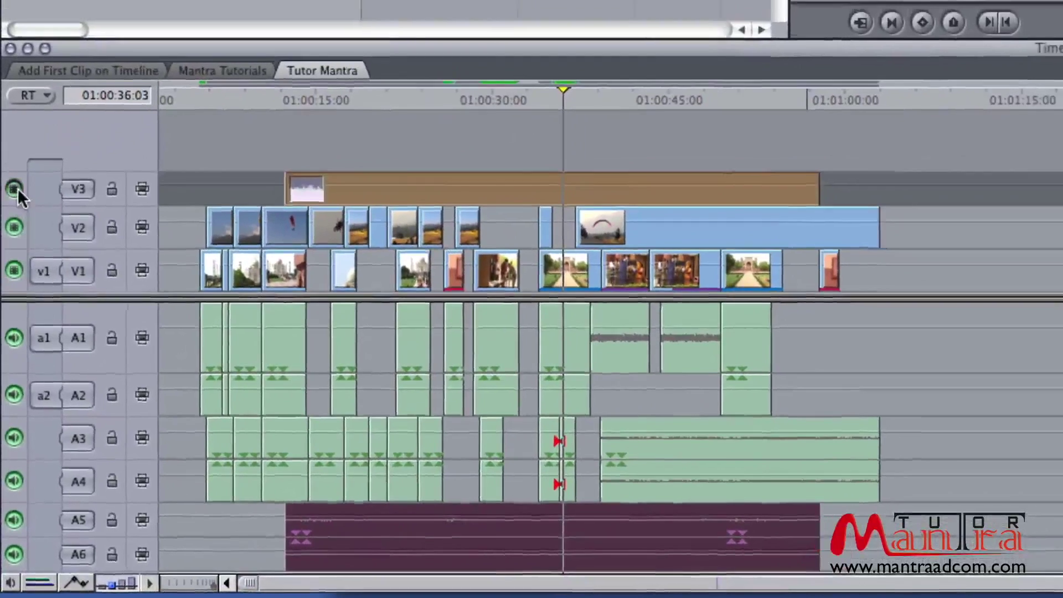
# Turn off track visibility for video track V3 in the Tutor Mantra sequence
pyautogui.click(15, 174)
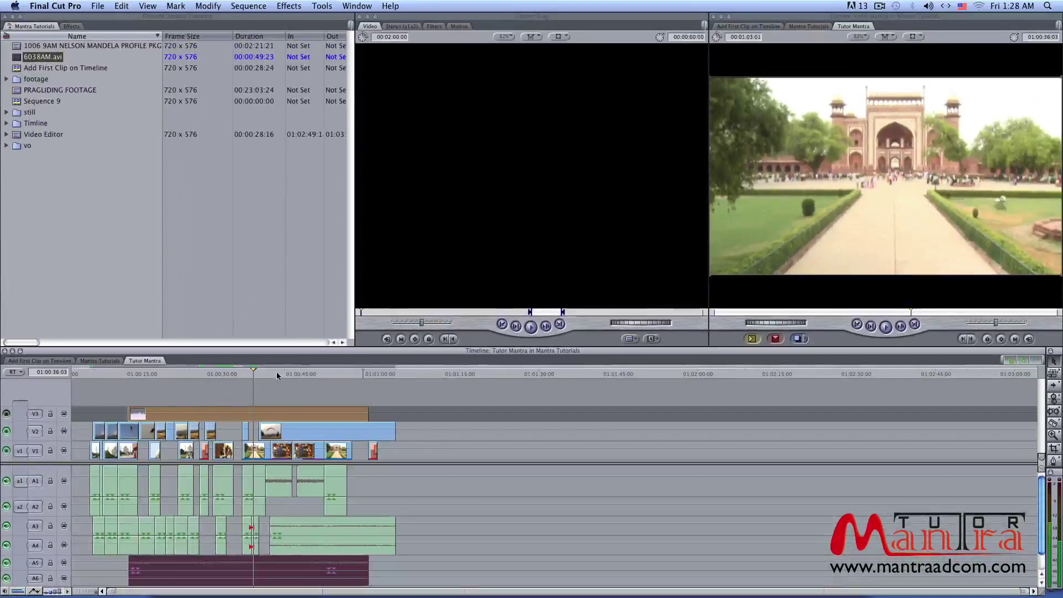
# Drag the playhead to 01:00:44:10 to show the V2 paraglider shot
pyautogui.moveTo(278, 372); pyautogui.dragTo(297, 373)
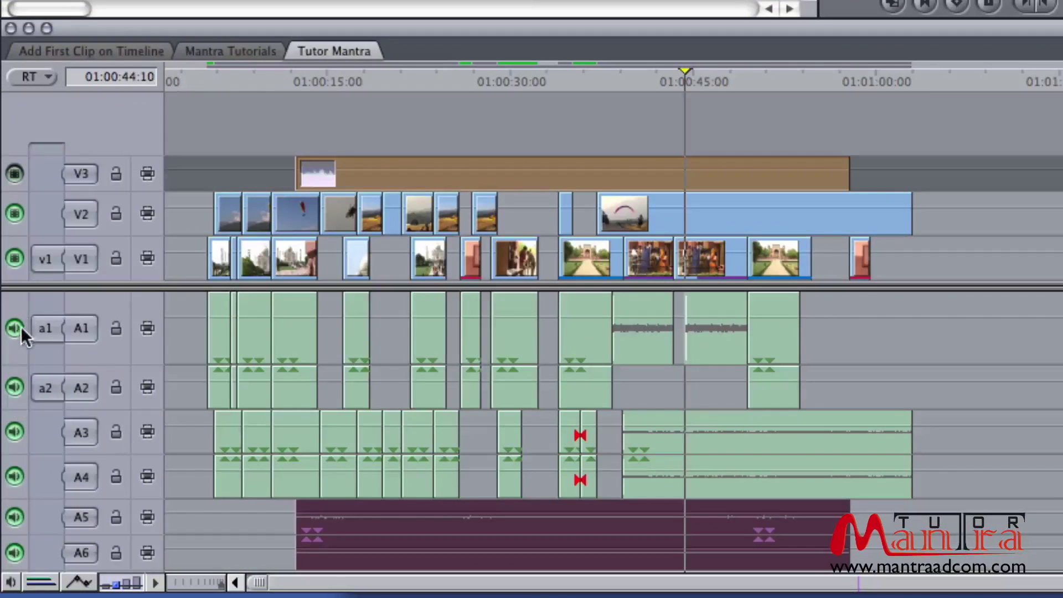
# Mute audio tracks A1 and A2 in the Tutor Mantra sequence
pyautogui.click(15, 329)
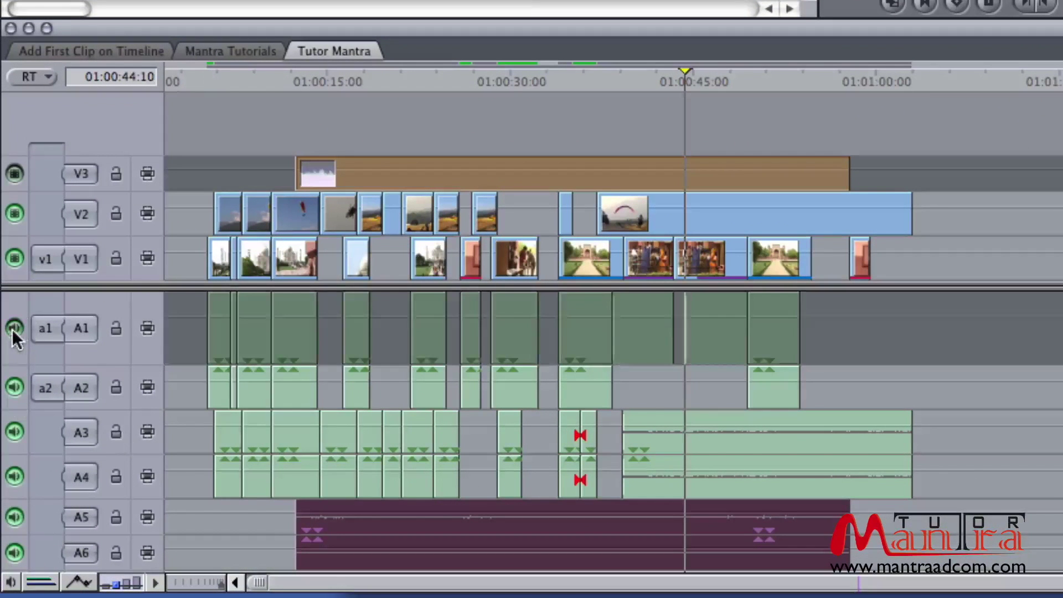
pyautogui.click(15, 386)
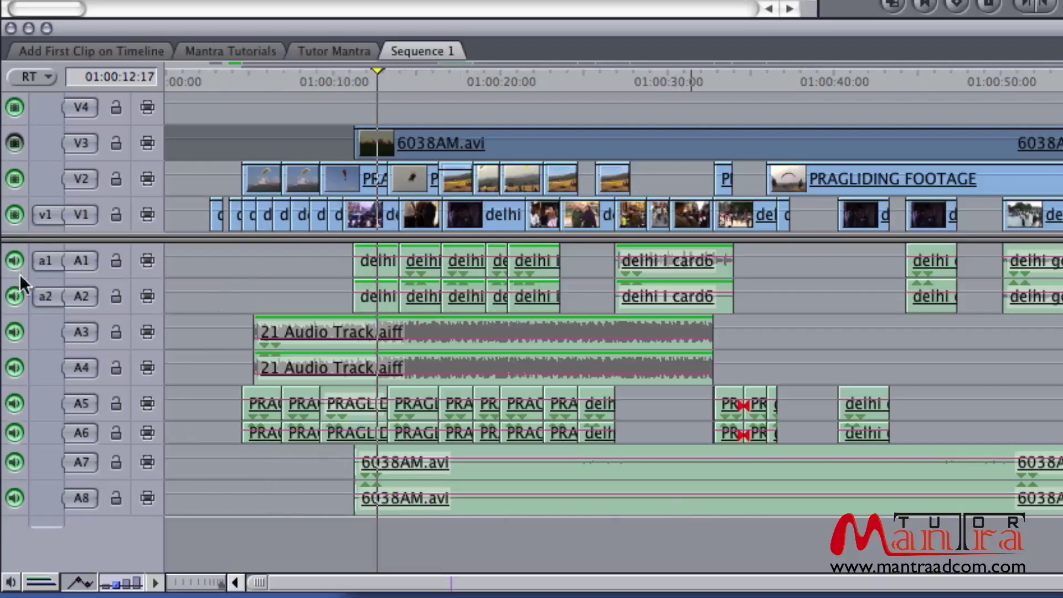
# Mute A5–A8, move the playhead to 01:00:15:03, mute A3 and A4, and play
pyautogui.moveTo(13, 405); pyautogui.dragTo(14, 498)
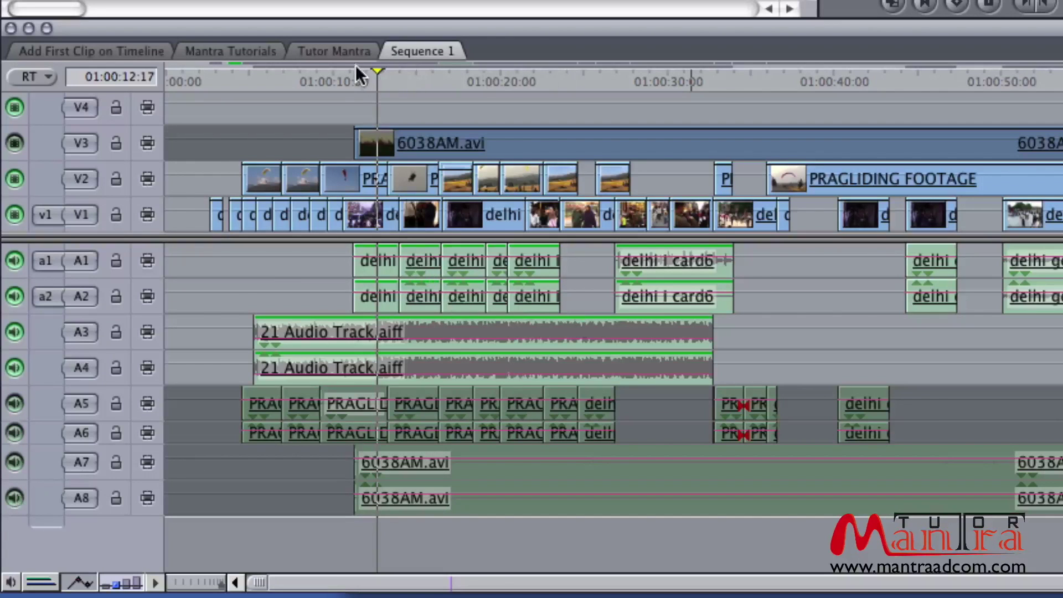
pyautogui.moveTo(356, 69); pyautogui.dragTo(418, 77)
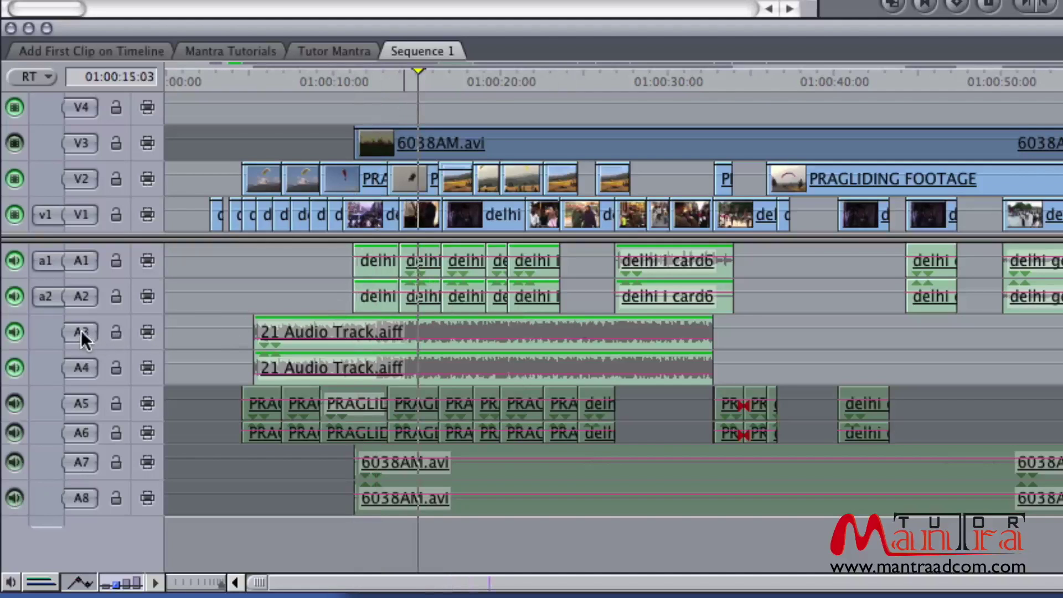
pyautogui.click(15, 332)
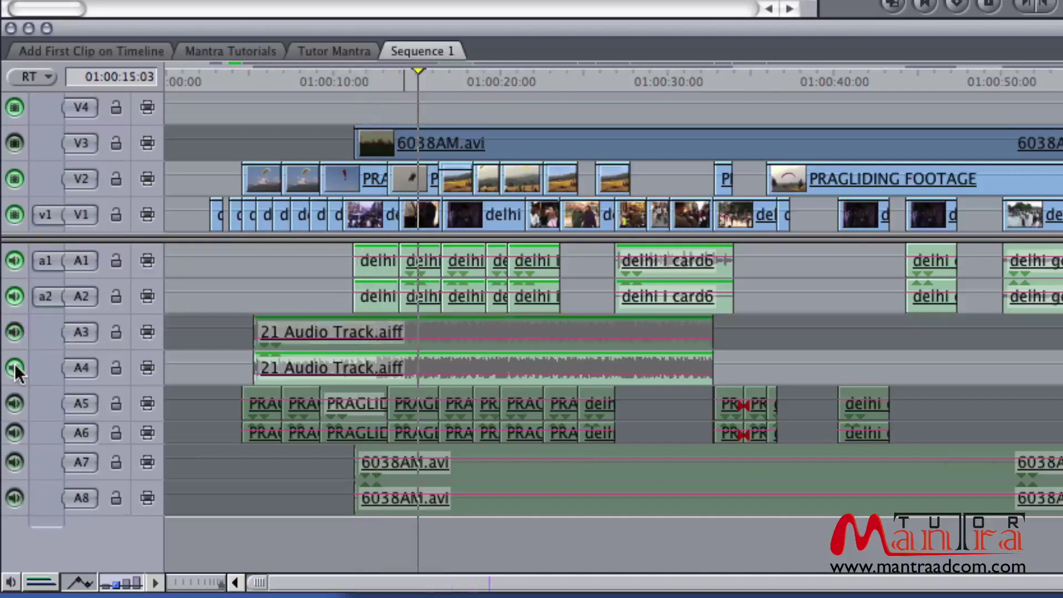
pyautogui.click(15, 367)
pyautogui.press('space')
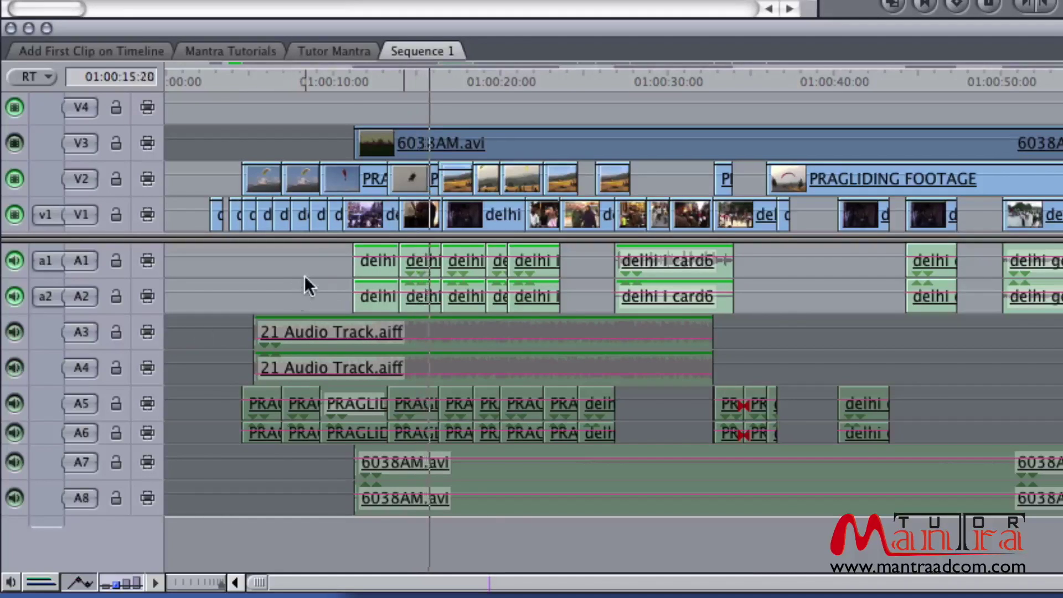
# Make A3 and A4 audible again, mute A2 and A1, and resume playback
pyautogui.click(15, 333)
pyautogui.click(15, 367)
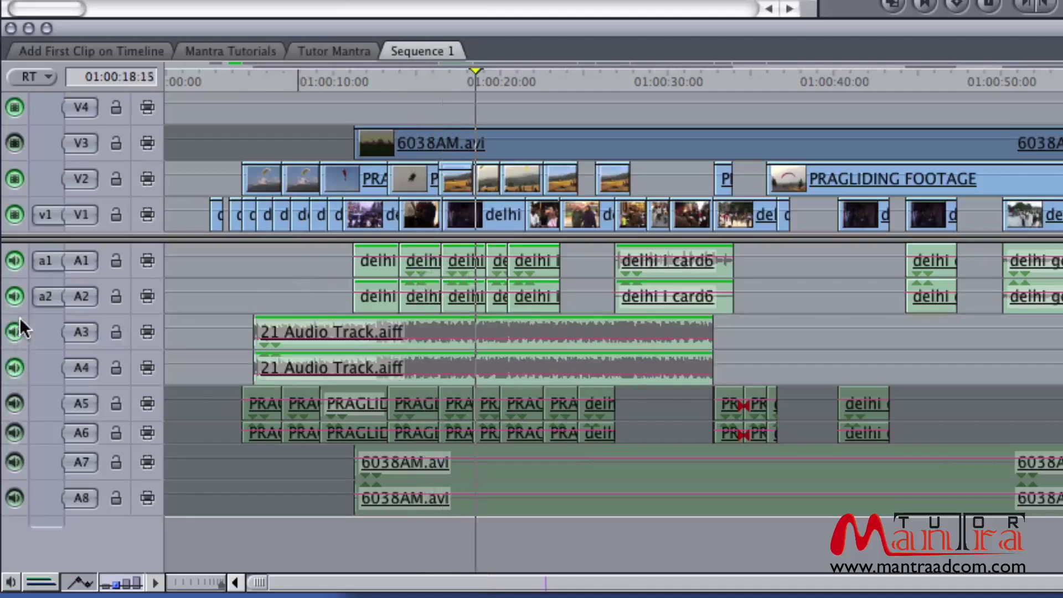
pyautogui.click(15, 297)
pyautogui.click(15, 260)
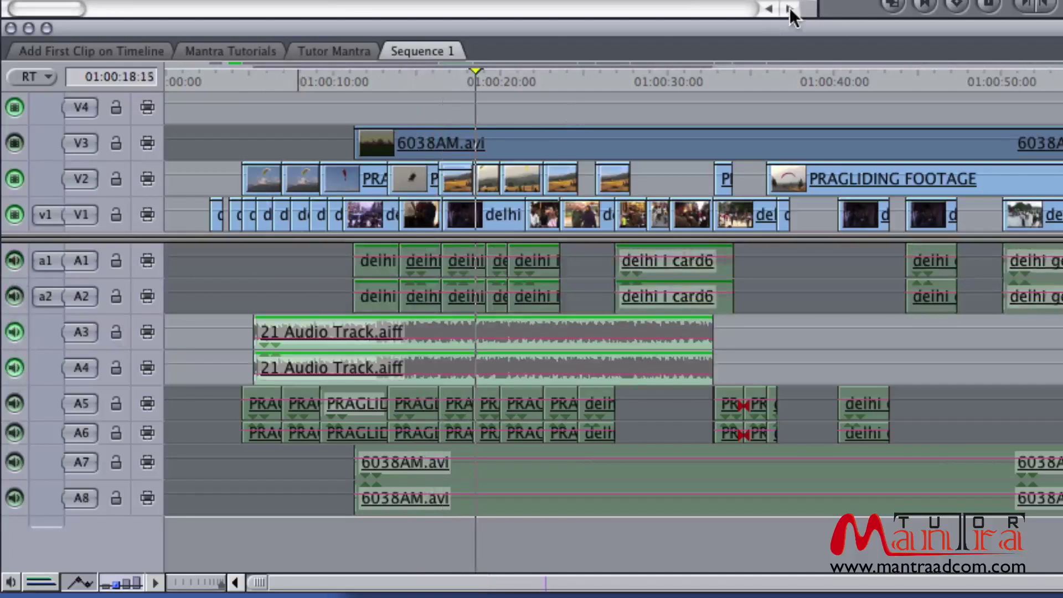
pyautogui.press('space')
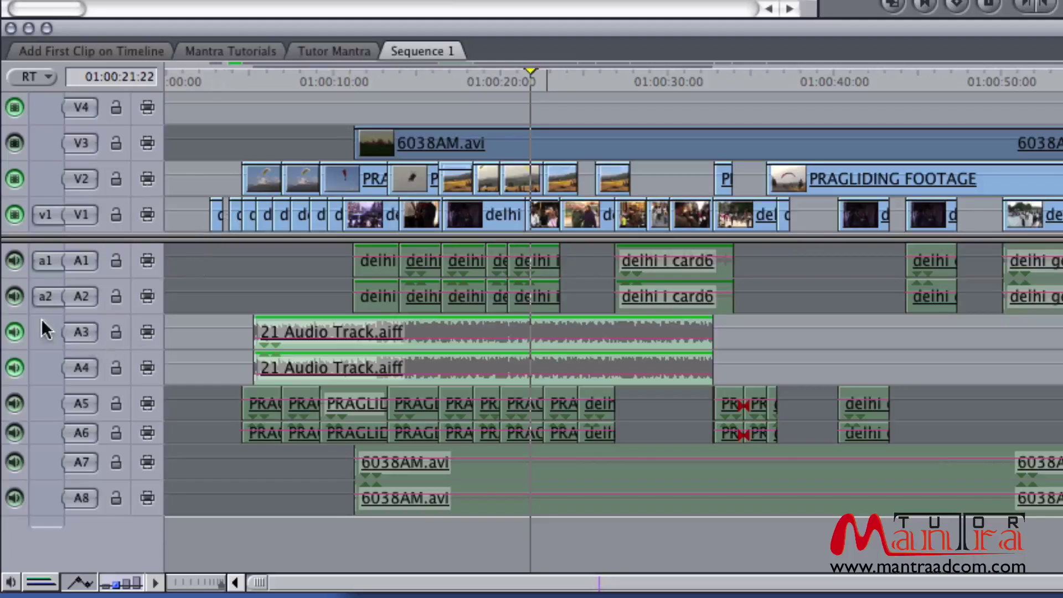
# Re-enable A2, solo A3, and set the playhead just after 01:00:13:04
pyautogui.click(15, 297)
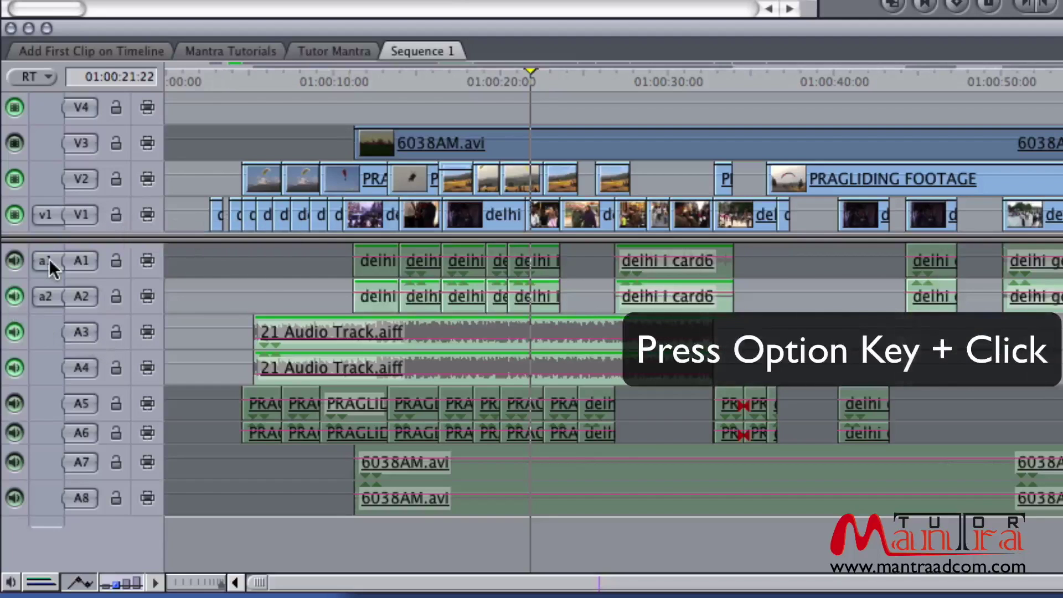
pyautogui.keyDown('alt'); pyautogui.click(11, 331); pyautogui.keyUp('alt')
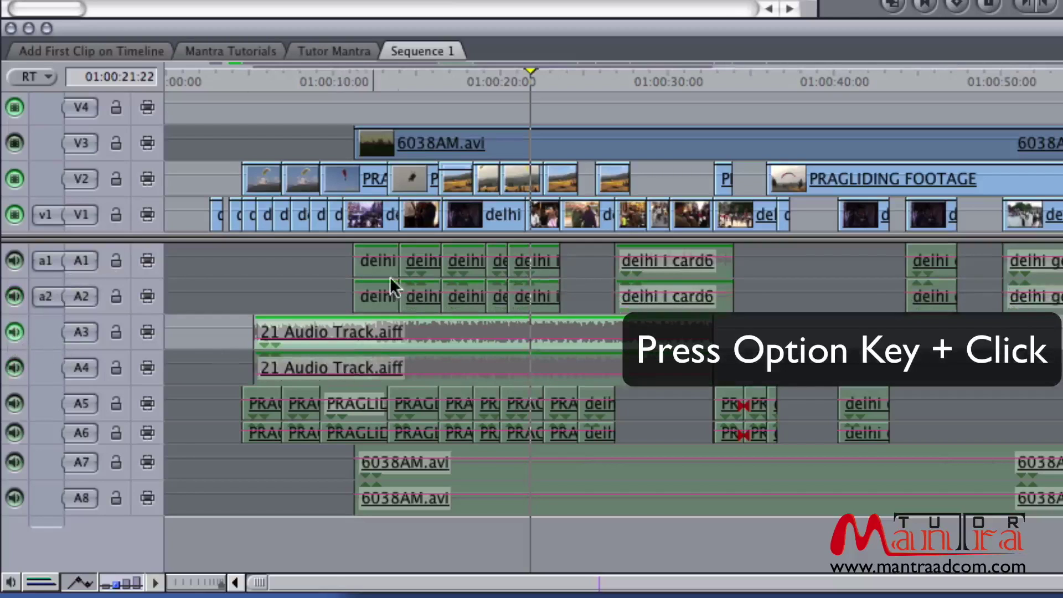
pyautogui.click(385, 75)
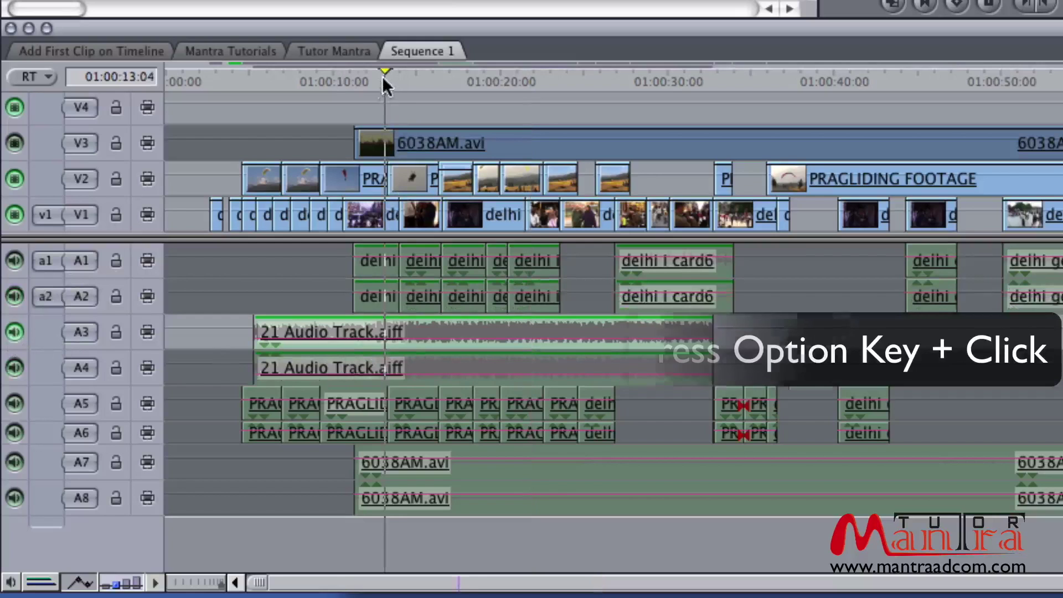
pyautogui.click(394, 74)
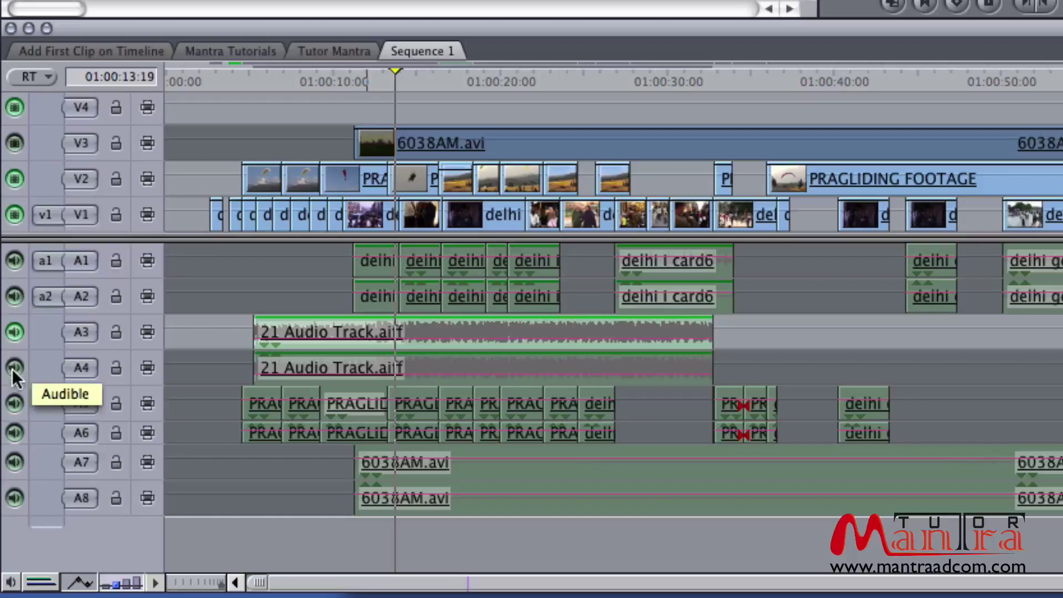
# Test A4 audible with playback to 01:00:16:15, restore the tracks, then solo A3 again
pyautogui.click(13, 367)
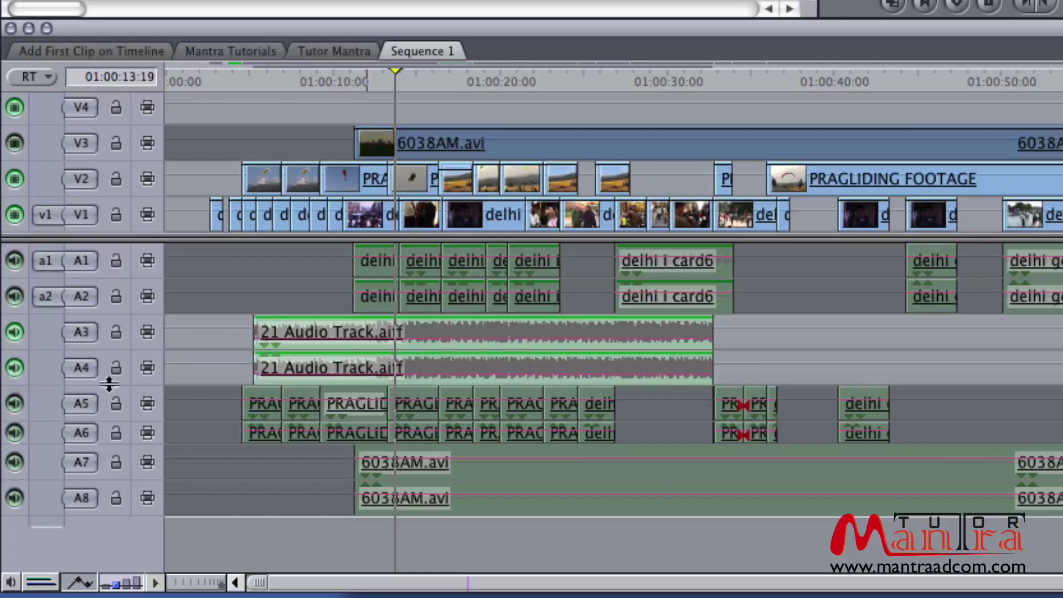
pyautogui.press('space')
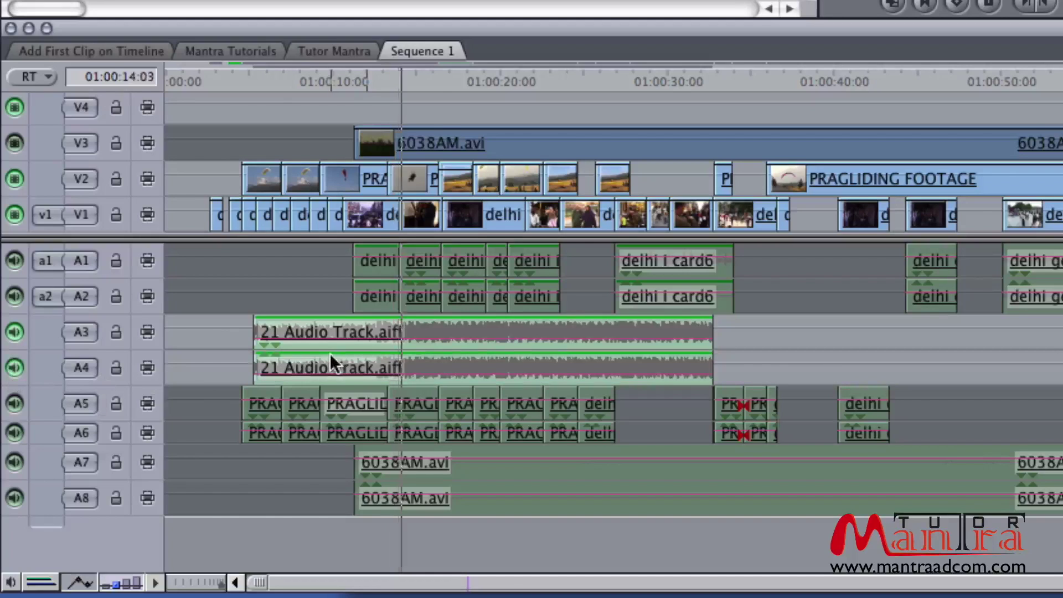
pyautogui.press('space')
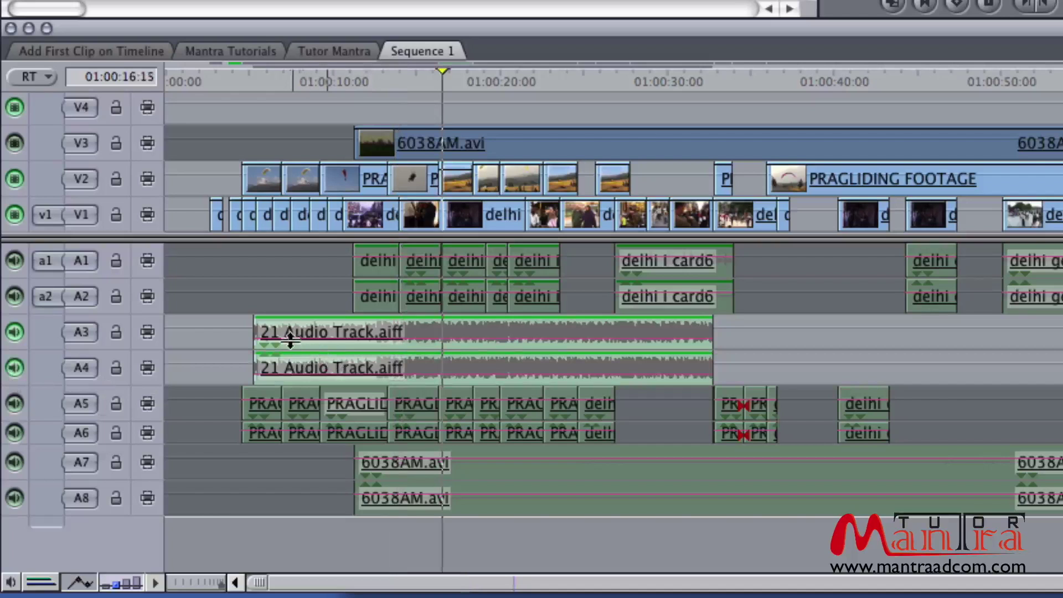
pyautogui.click(14, 334)
pyautogui.keyDown('alt'); pyautogui.click(14, 334); pyautogui.keyUp('alt')
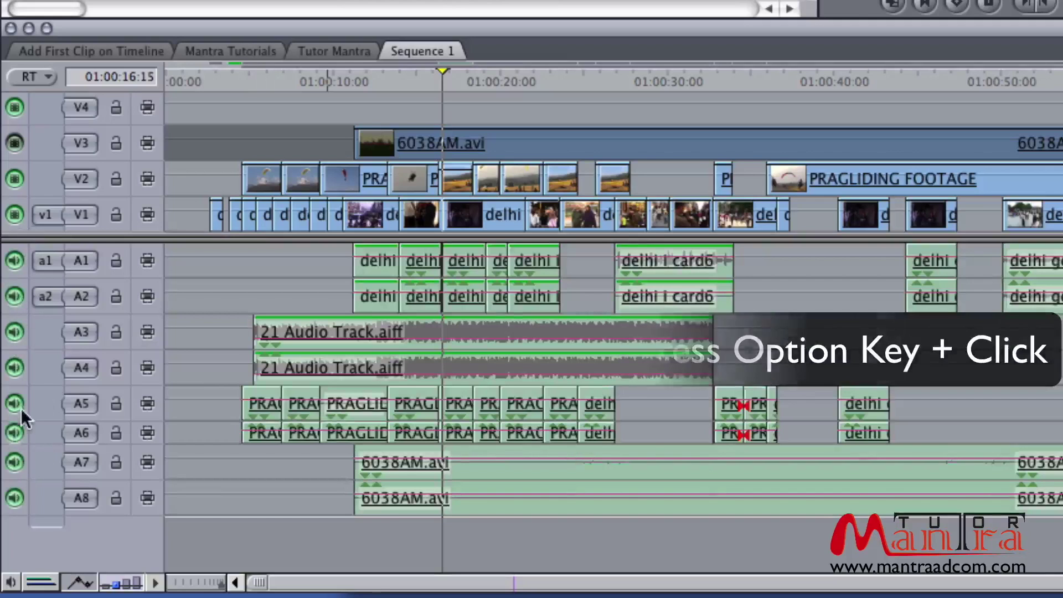
pyautogui.keyDown('alt'); pyautogui.click(15, 335); pyautogui.keyUp('alt')
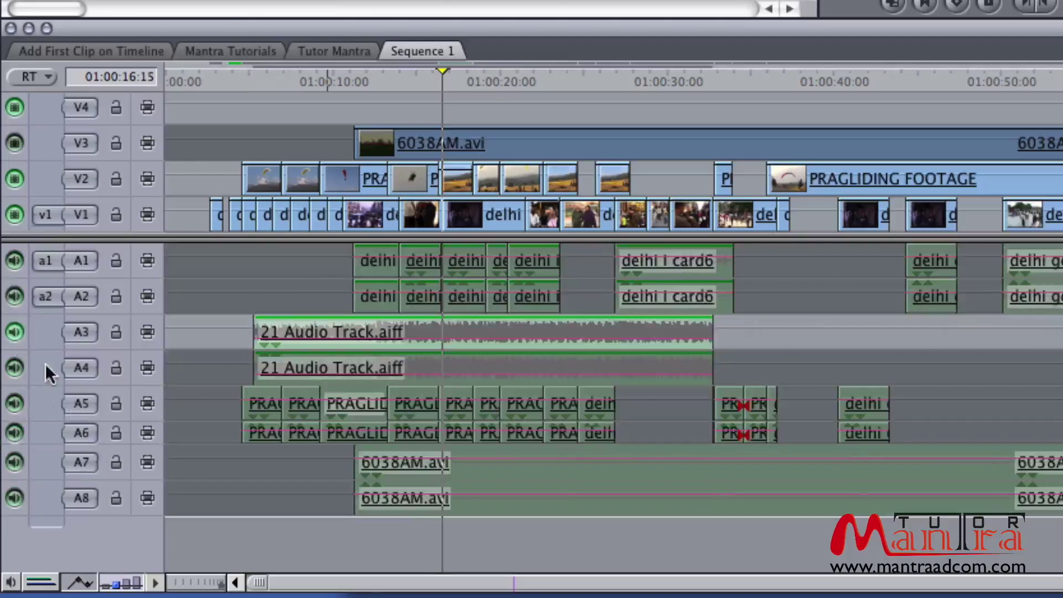
# Clear the A3 solo, play with video track V2 soloed, then clear the V2 solo
pyautogui.keyDown('alt'); pyautogui.click(15, 332); pyautogui.keyUp('alt')
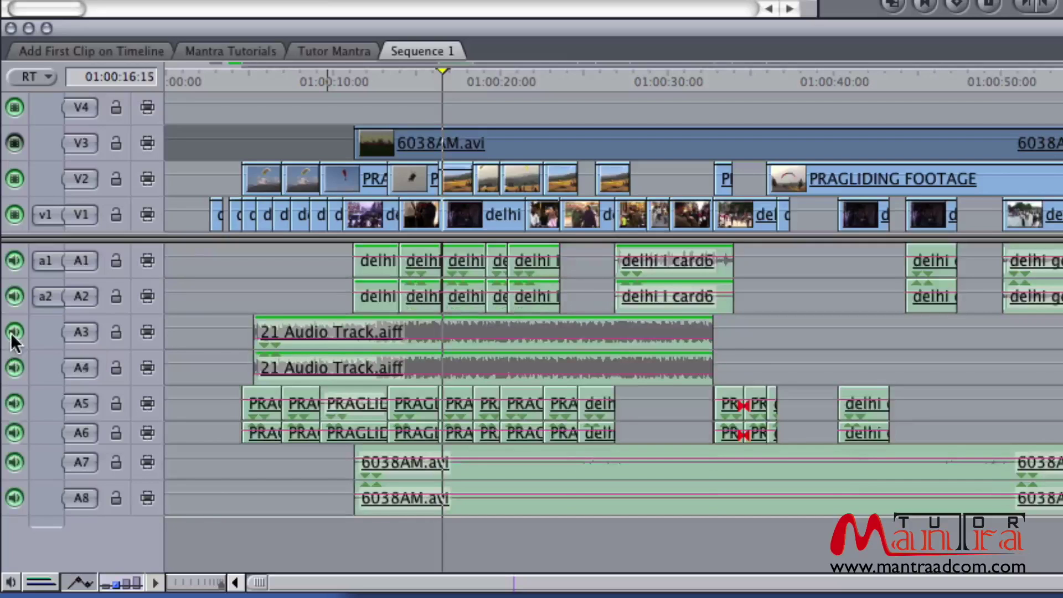
pyautogui.keyDown('alt'); pyautogui.click(15, 180); pyautogui.keyUp('alt')
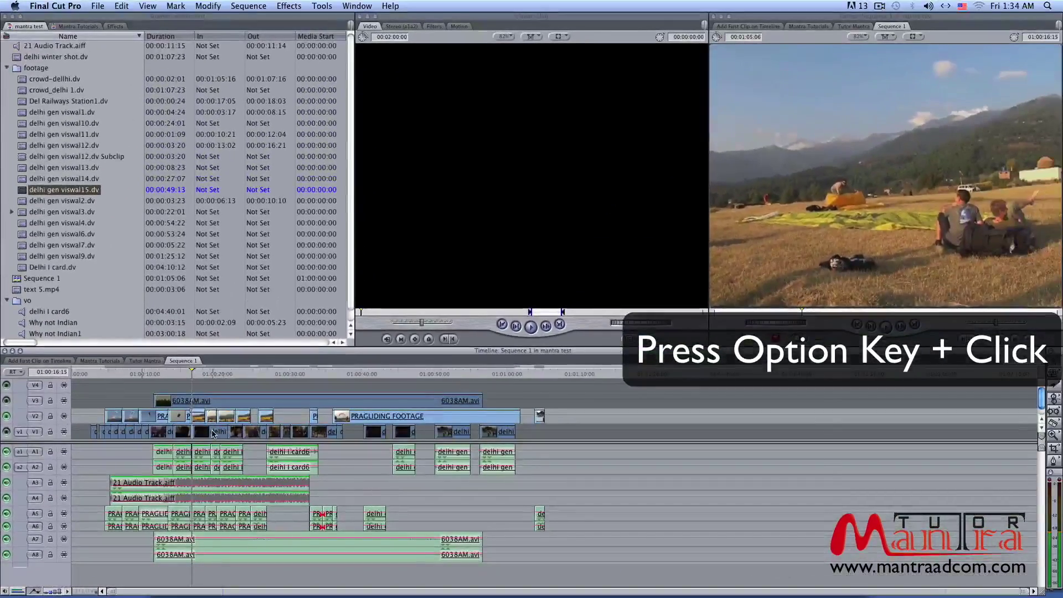
pyautogui.press('space')
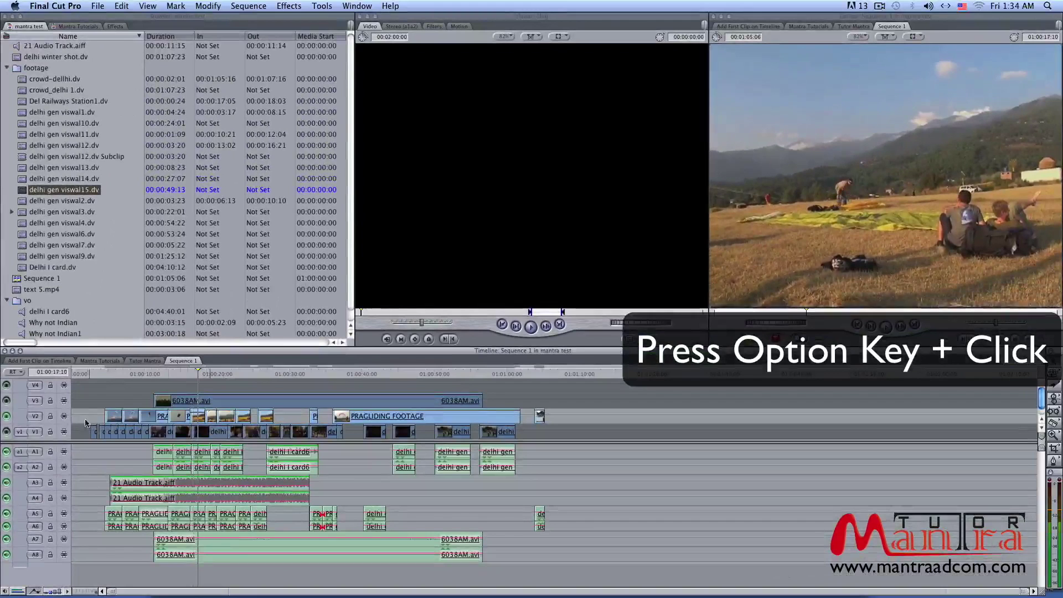
pyautogui.keyDown('alt'); pyautogui.click(7, 416); pyautogui.keyUp('alt')
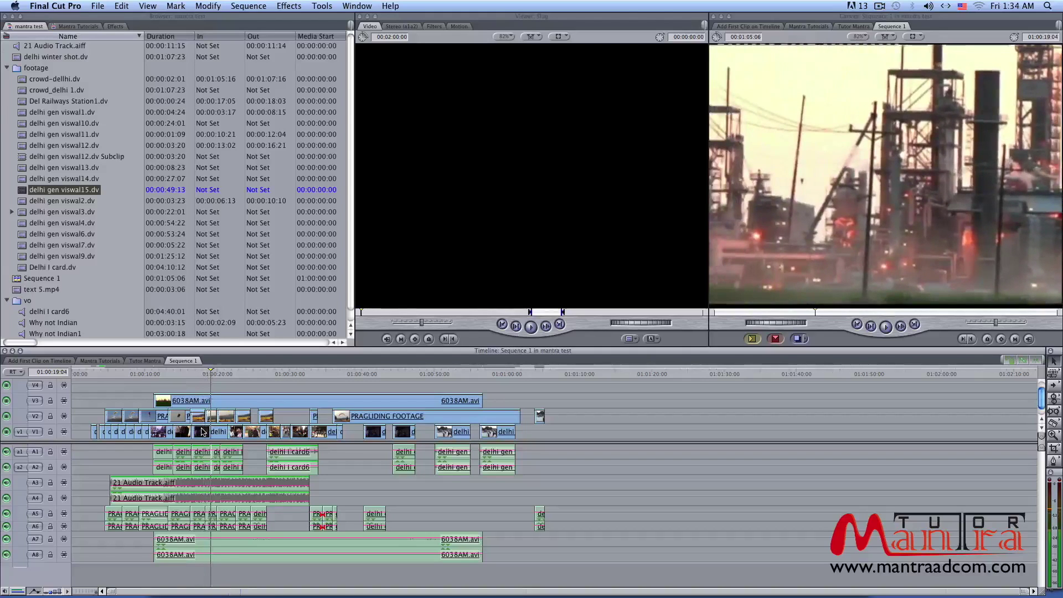
# Show the paraglider footage, play the sequence, and make V3 visible again with the refinery clip
pyautogui.click(7, 417)
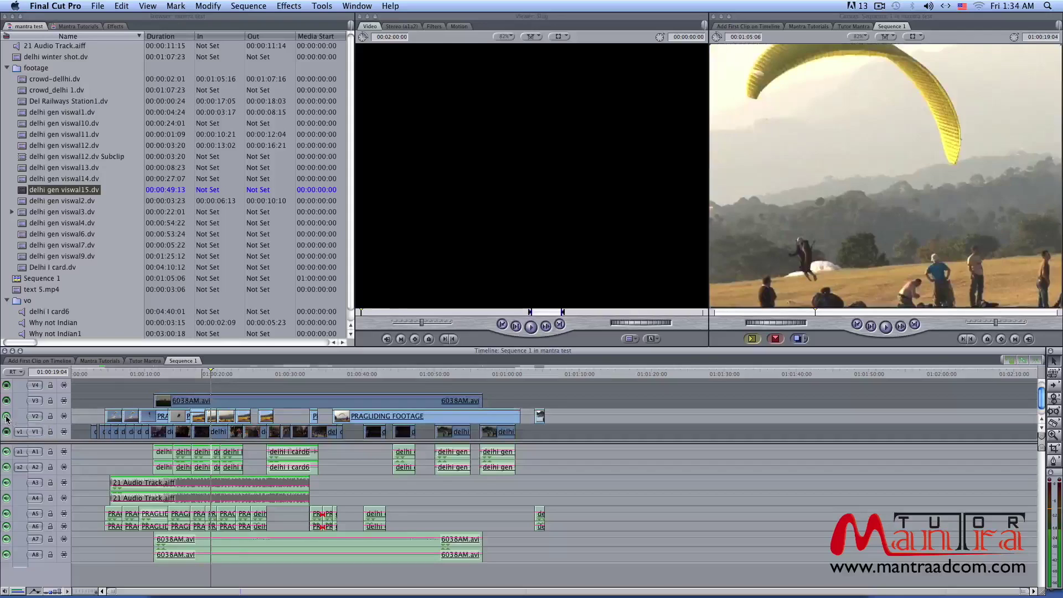
pyautogui.press('space')
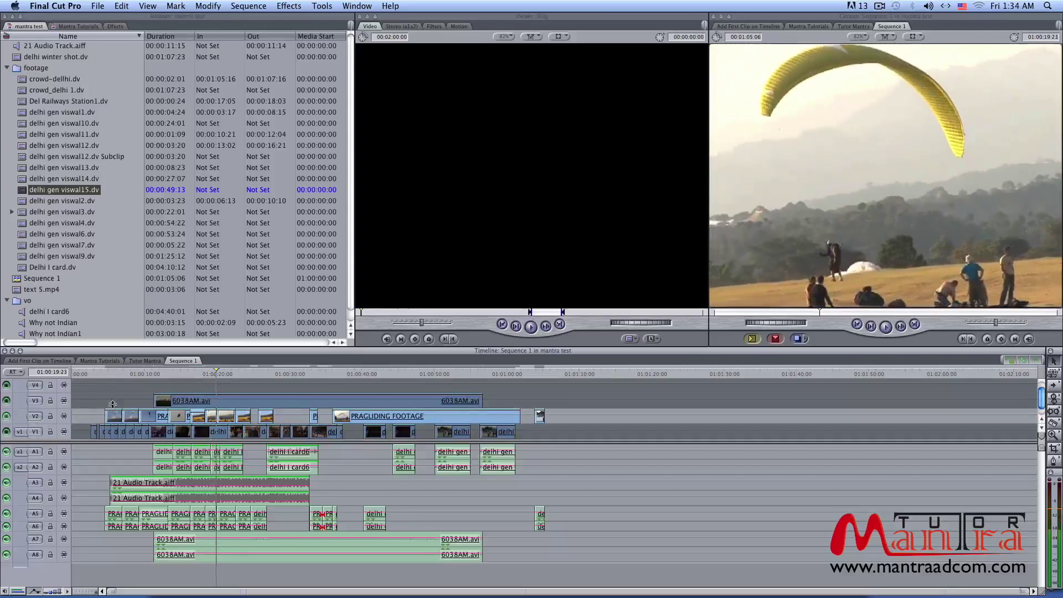
pyautogui.click(7, 401)
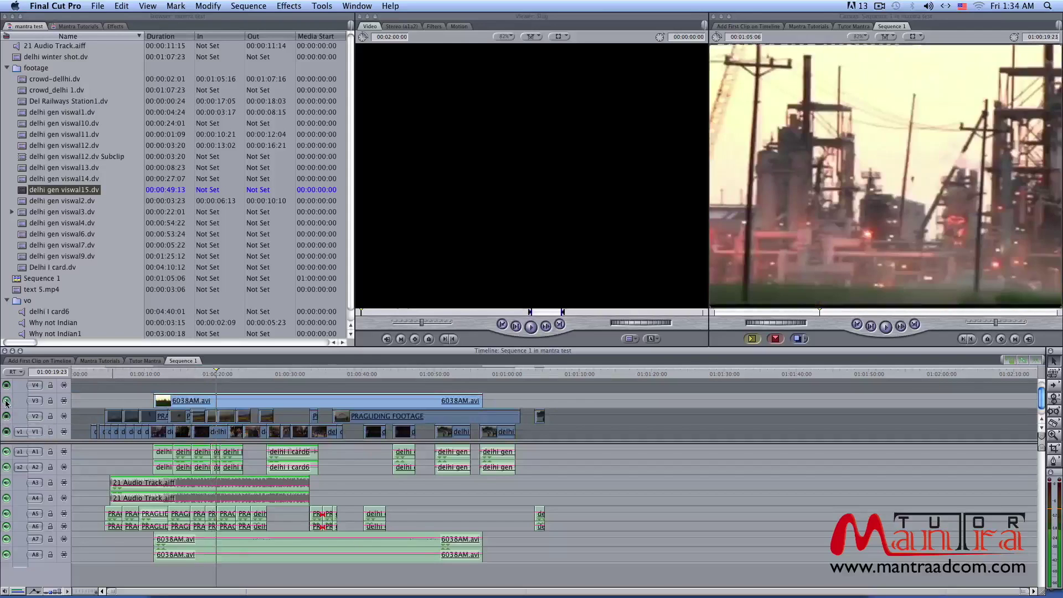